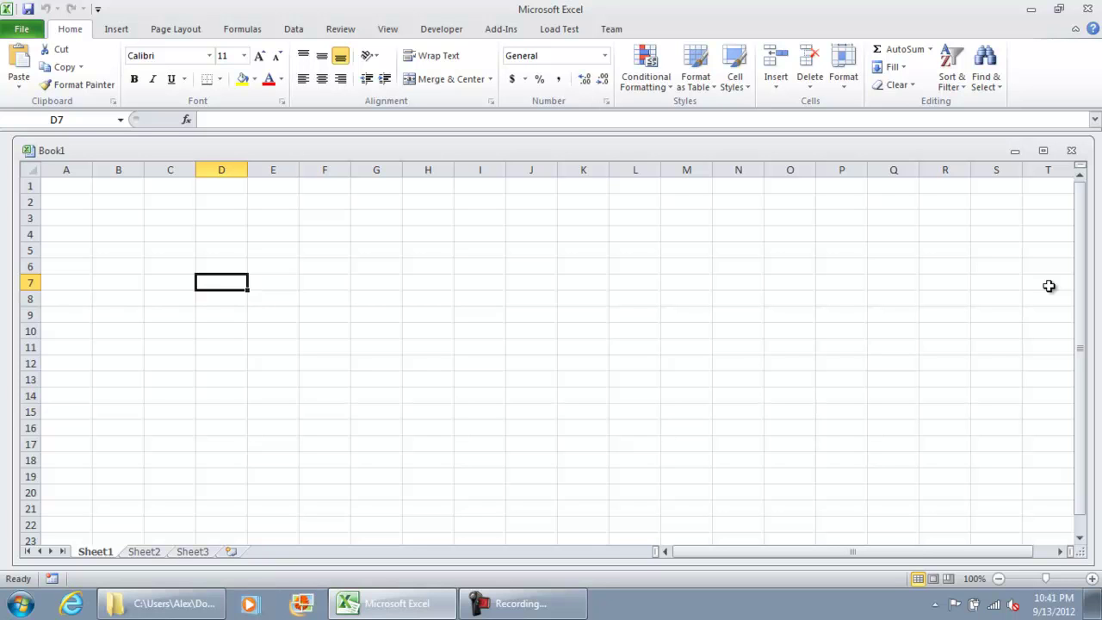
Step: Step the active cell right and back from D7, and right, left, down and up from D4, one cell at a time
{"action": "key", "text": "Right"}
{"action": "key", "text": "Left"}
{"action": "left_click", "coordinate": [229, 234]}
{"action": "key", "text": "Right"}
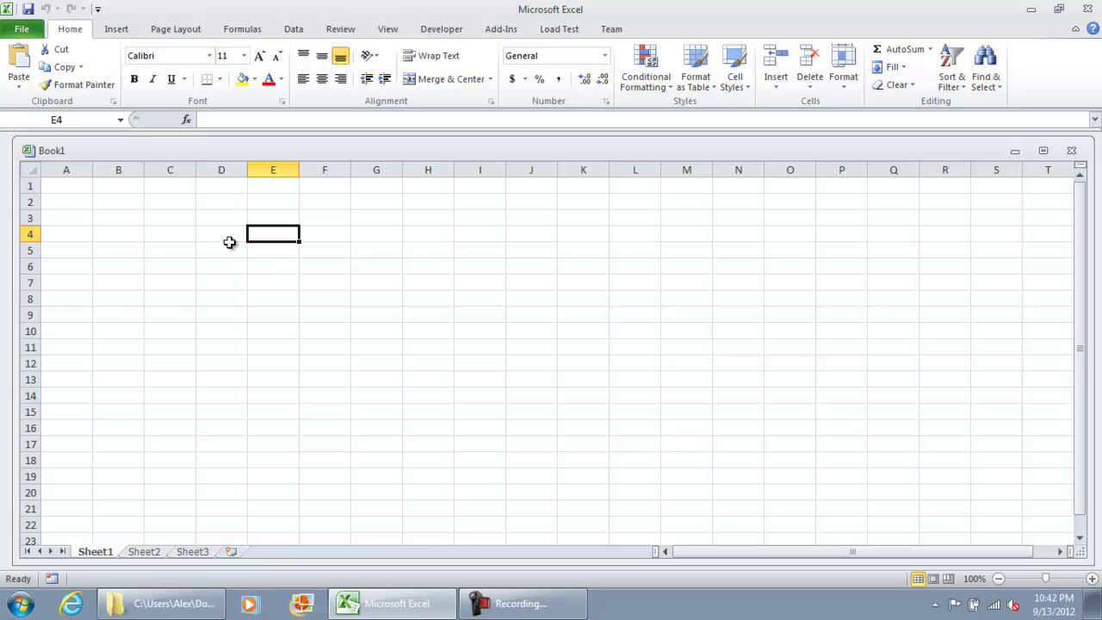
{"action": "key", "text": "Left"}
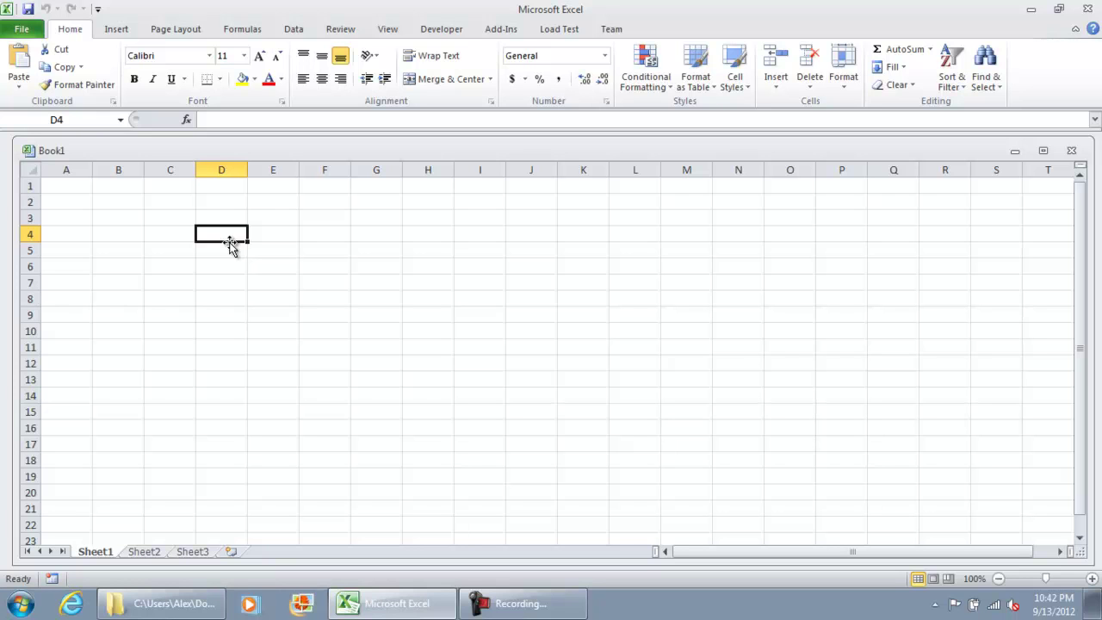
{"action": "key", "text": "Down"}
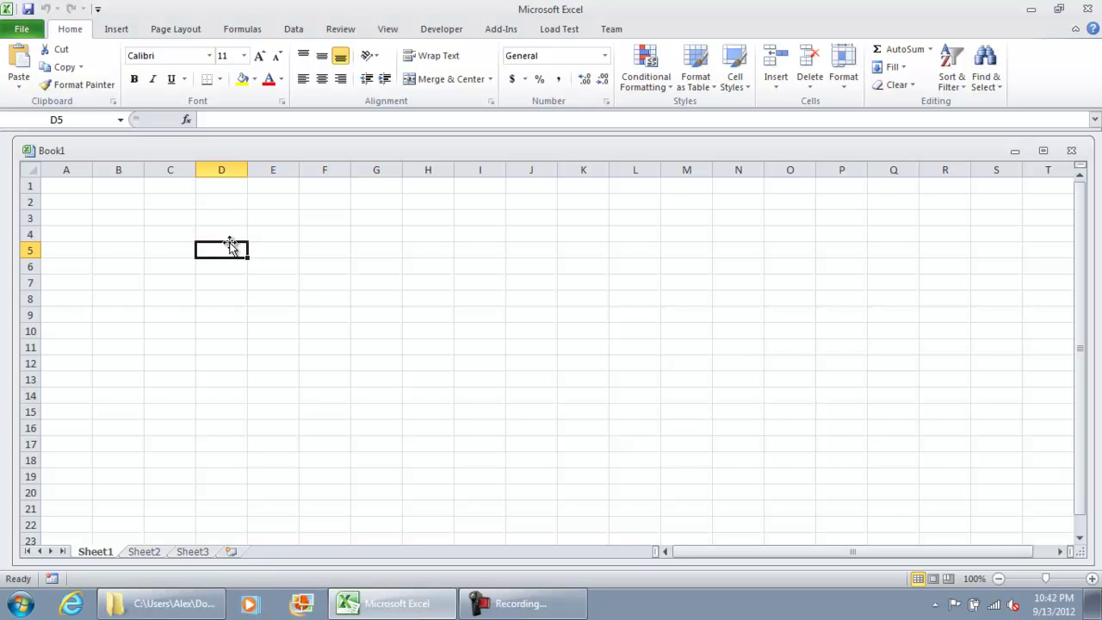
{"action": "key", "text": "Up"}
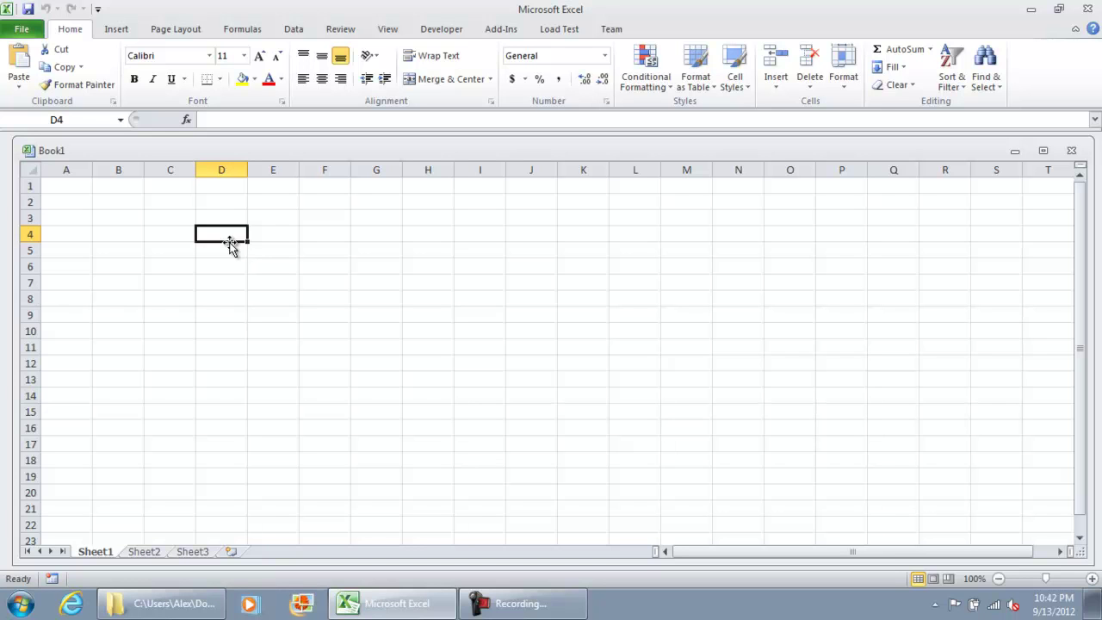
Step: Move the active cell down column D one screen to D26, up two cells to D24, and down two more screens to D68
{"action": "key", "text": "Page_Down"}
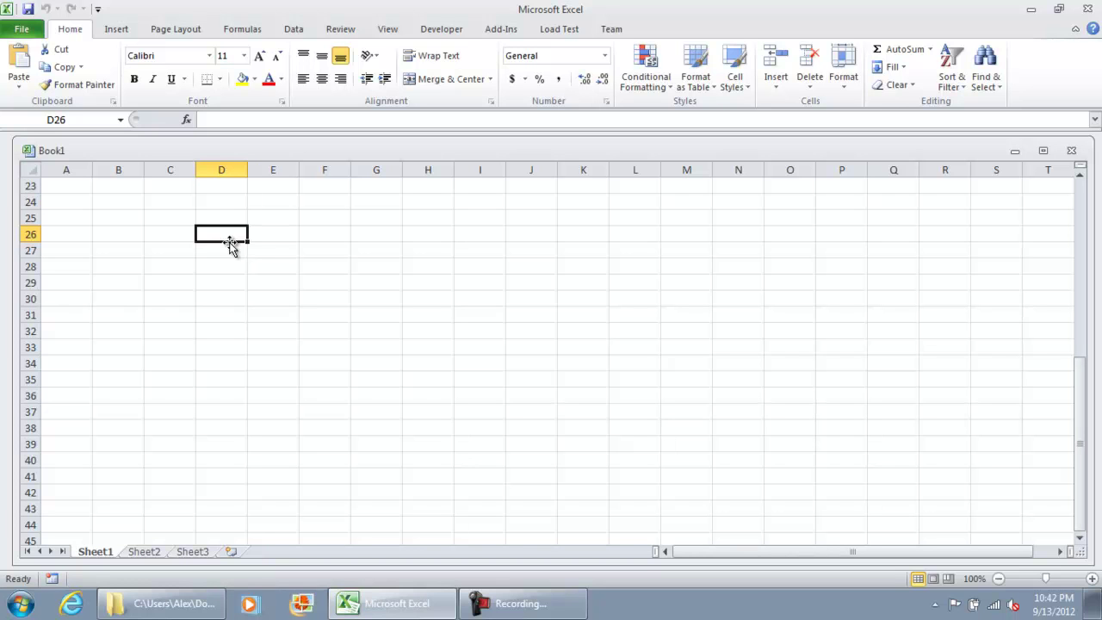
{"action": "key", "text": "Up"}
{"action": "key", "text": "Up"}
{"action": "key", "text": "Page_Down"}
{"action": "key", "text": "Page_Down"}
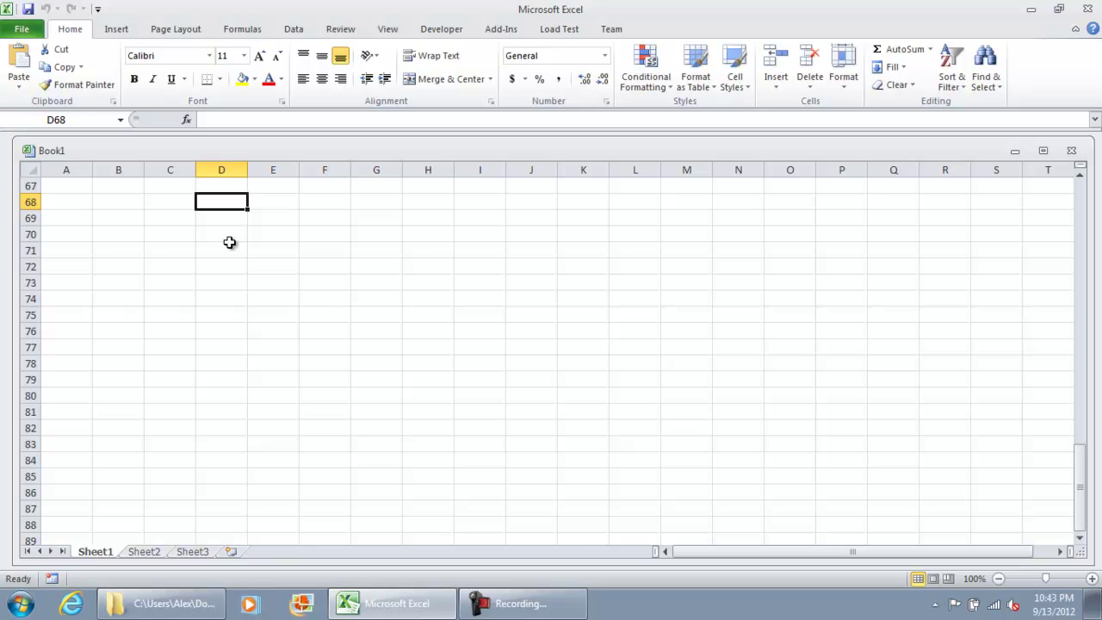
Step: Return the active cell screen by screen to D2, and continue through the start of that row to A1
{"action": "key", "text": "Page_Up"}
{"action": "key", "text": "Page_Up"}
{"action": "key", "text": "Page_Up"}
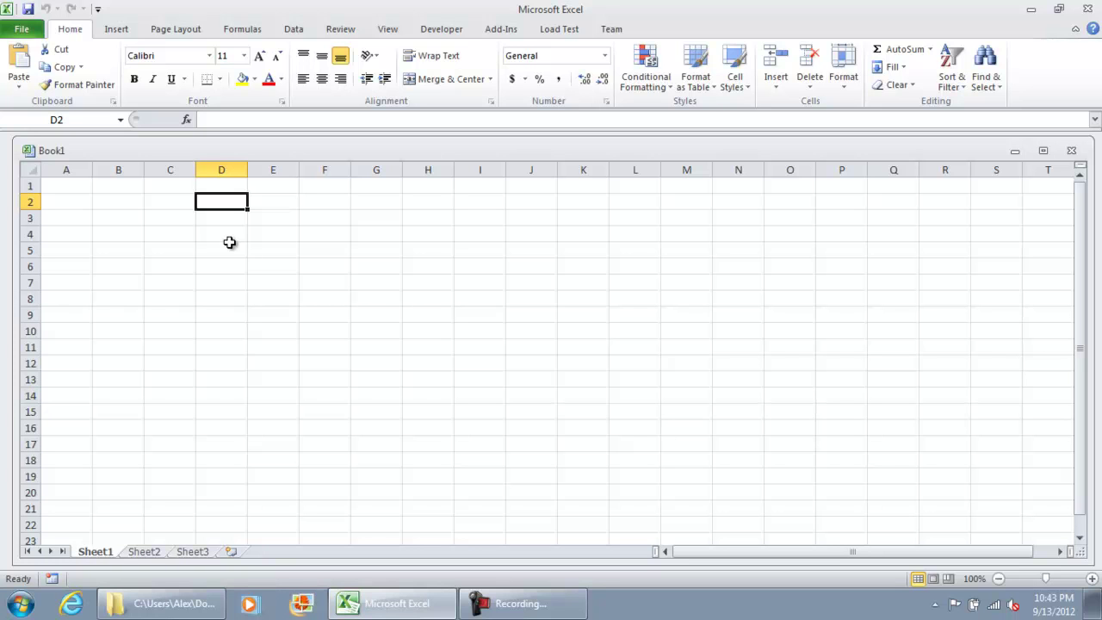
{"action": "key", "text": "Home"}
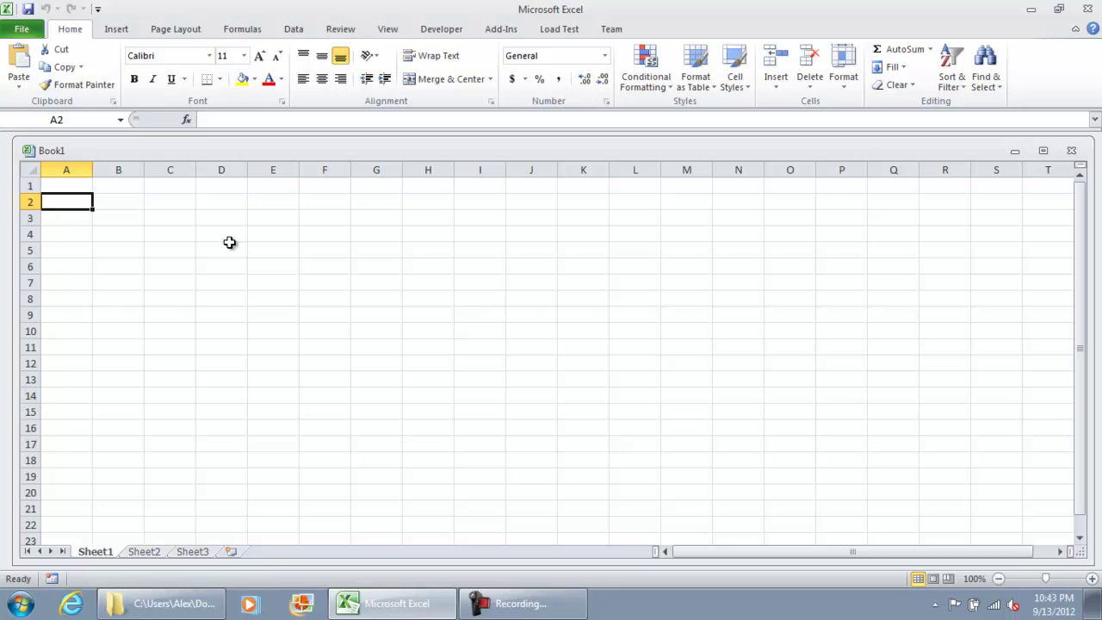
{"action": "key", "text": "Up"}
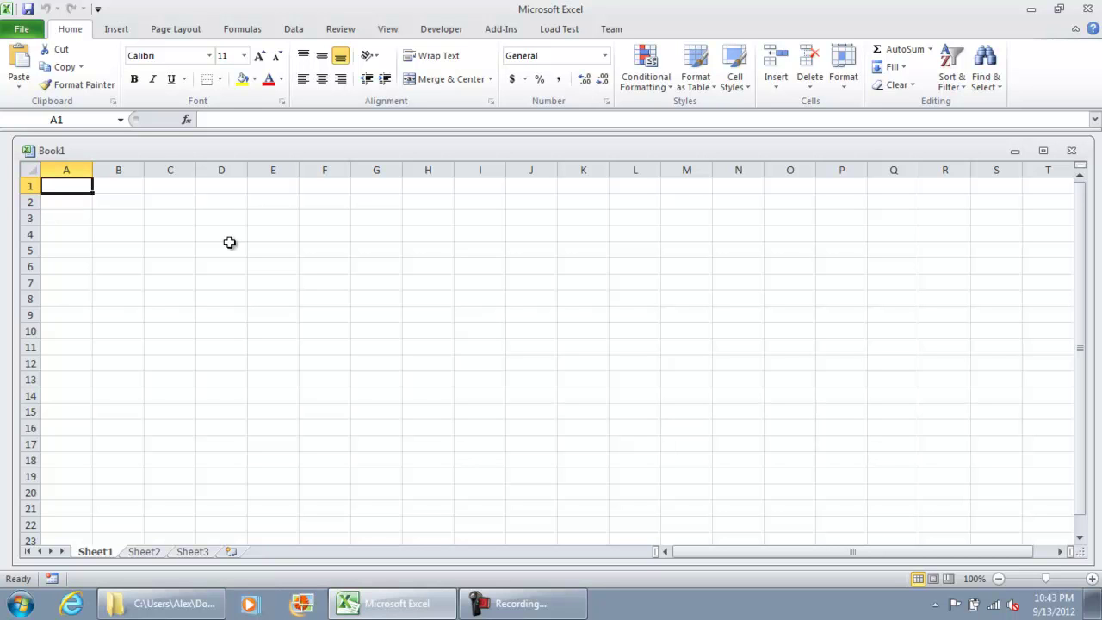
Step: Select I13, go to the start of its row and across to C13, and jump straight to A1
{"action": "left_click", "coordinate": [458, 382]}
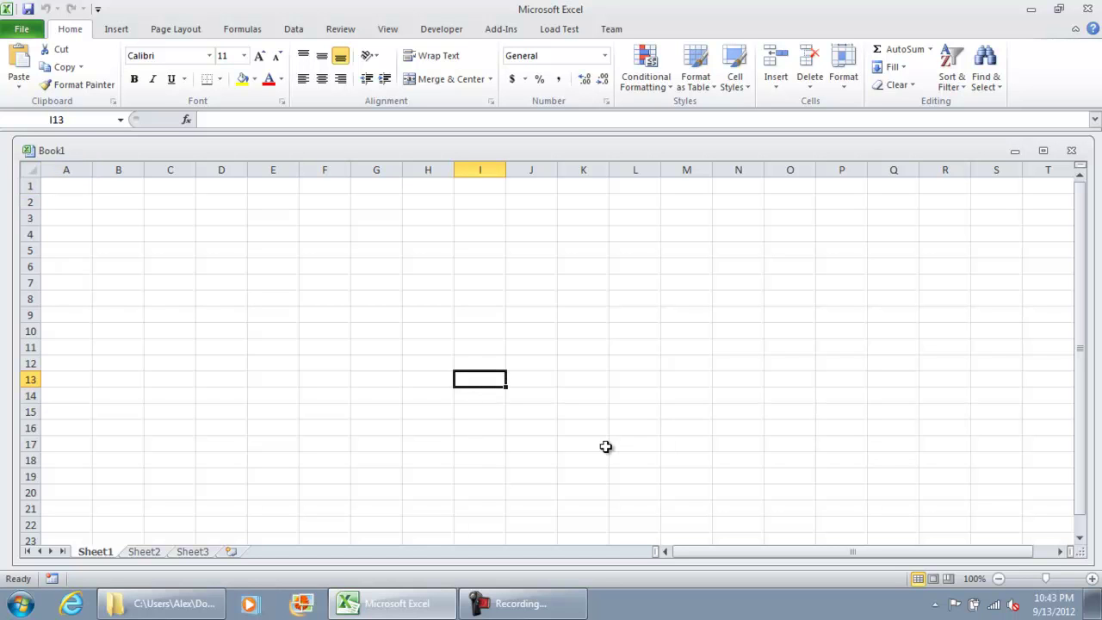
{"action": "key", "text": "Home"}
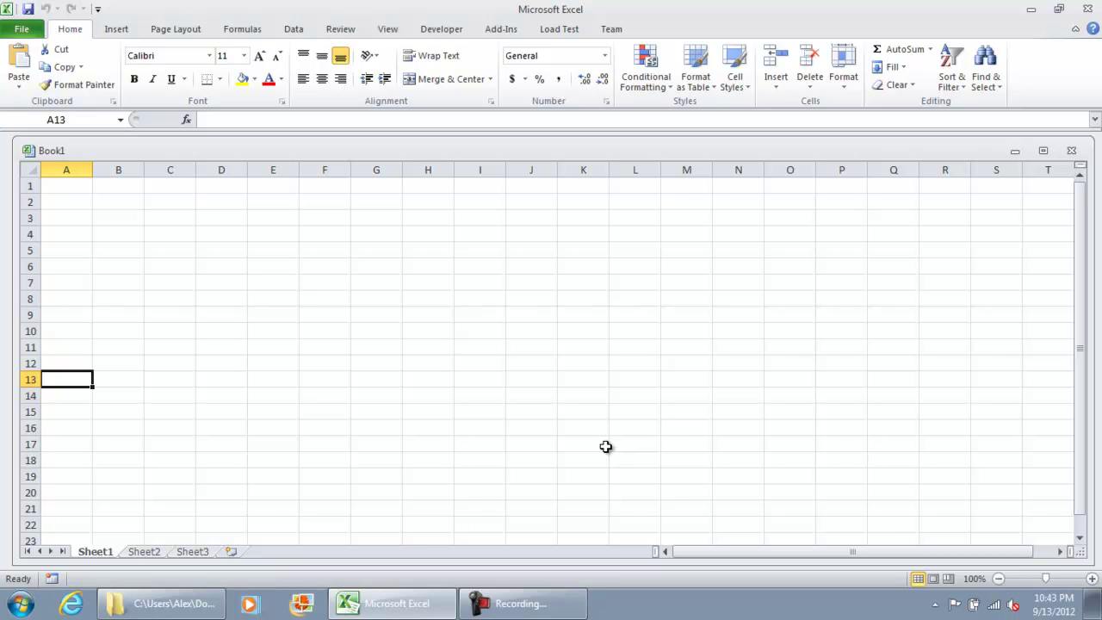
{"action": "key", "text": "Right"}
{"action": "key", "text": "Right"}
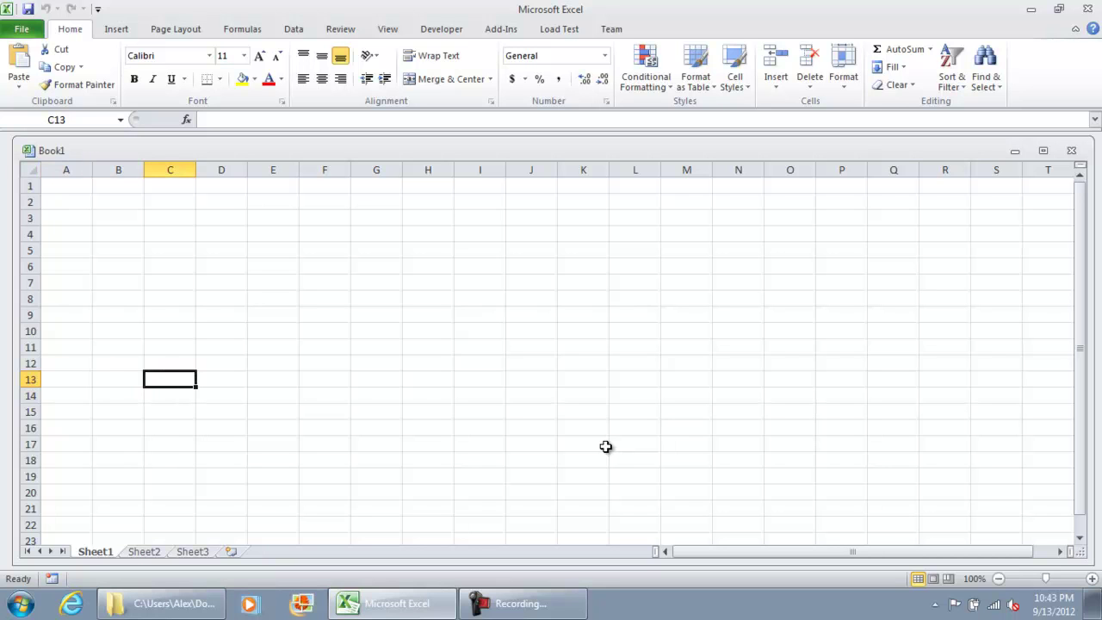
{"action": "key", "text": "ctrl+Home"}
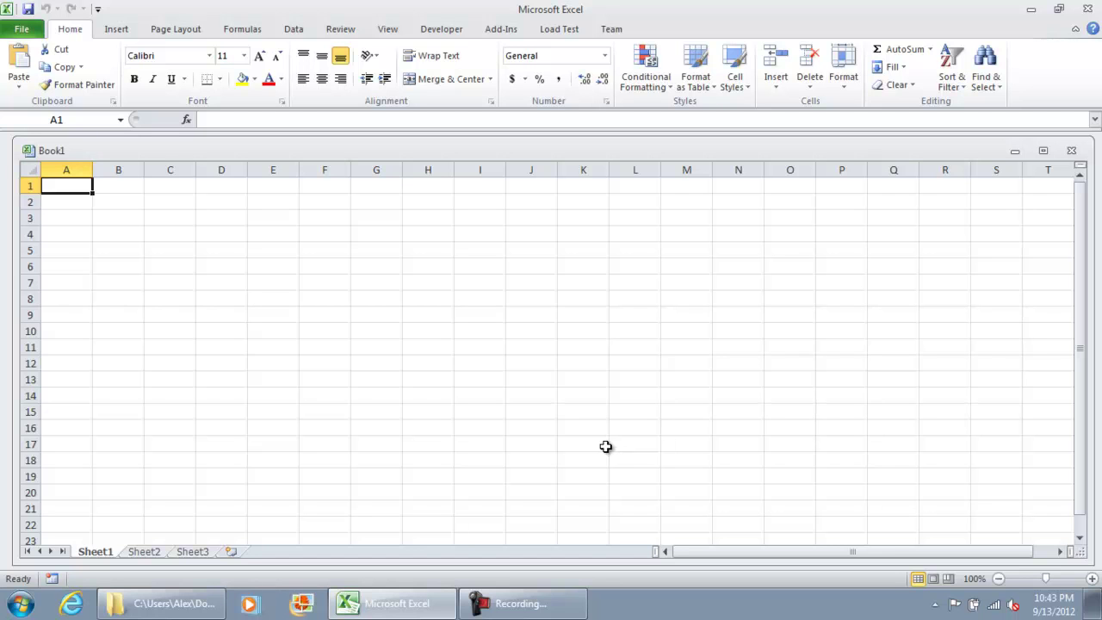
Step: Step the active cell through A4 and B4 back to A1, and enter the numbers 1 to 5 down A1:A5
{"action": "key", "text": "Down"}
{"action": "key", "text": "Down"}
{"action": "key", "text": "Down"}
{"action": "key", "text": "Right"}
{"action": "key", "text": "Left"}
{"action": "key", "text": "Up"}
{"action": "key", "text": "Up"}
{"action": "key", "text": "Up"}
{"action": "type", "text": "1 2 3 4 5"}
Step: Jump from A1 to the last filled cell, A5, and move one screen right to U5 and back to A5
{"action": "key", "text": "Up"}
{"action": "key", "text": "Up"}
{"action": "key", "text": "Up"}
{"action": "key", "text": "Up"}
{"action": "key", "text": "Up"}
{"action": "key", "text": "ctrl+Down"}
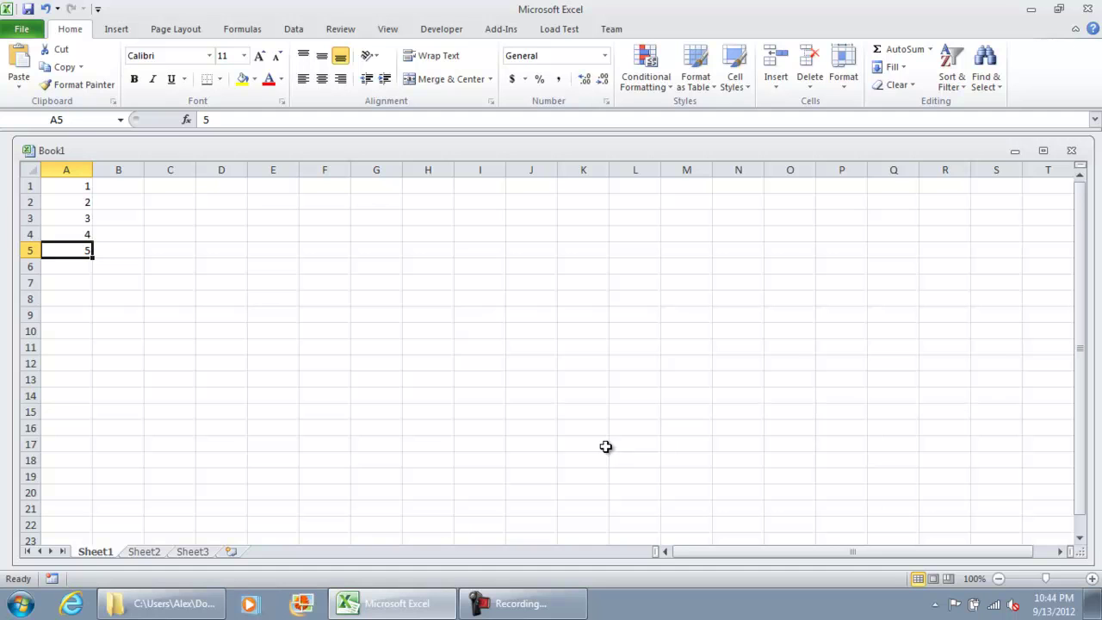
{"action": "key", "text": "alt+Page_Down"}
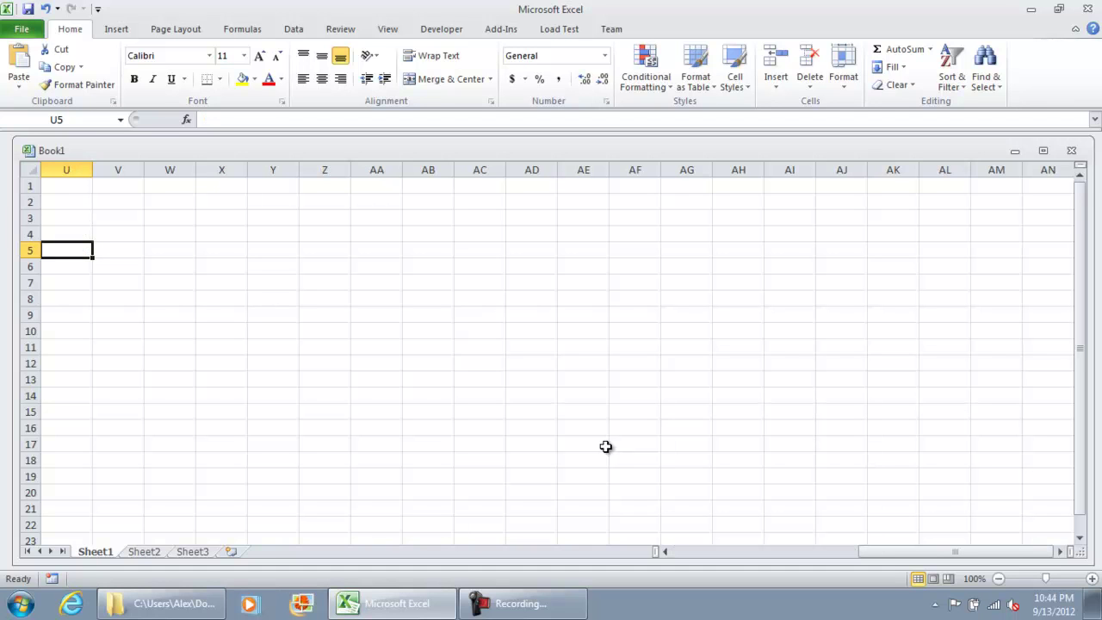
{"action": "key", "text": "alt+Page_Up"}
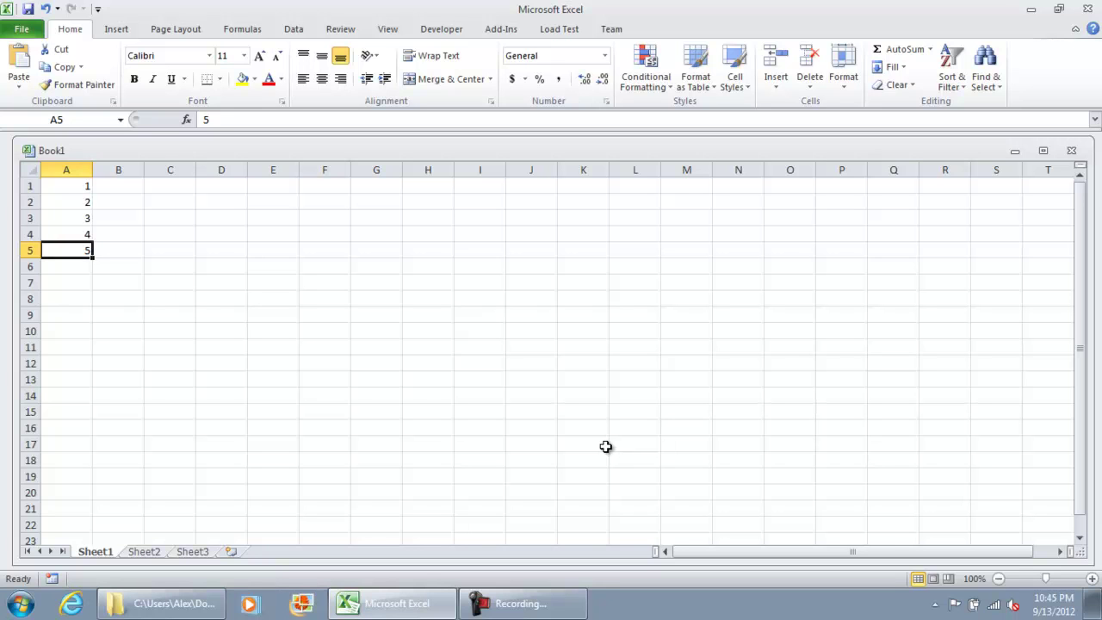
Step: Switch to Sheet2, advance to Sheet3, and go back sheet by sheet to Sheet1
{"action": "left_click", "coordinate": [142, 551]}
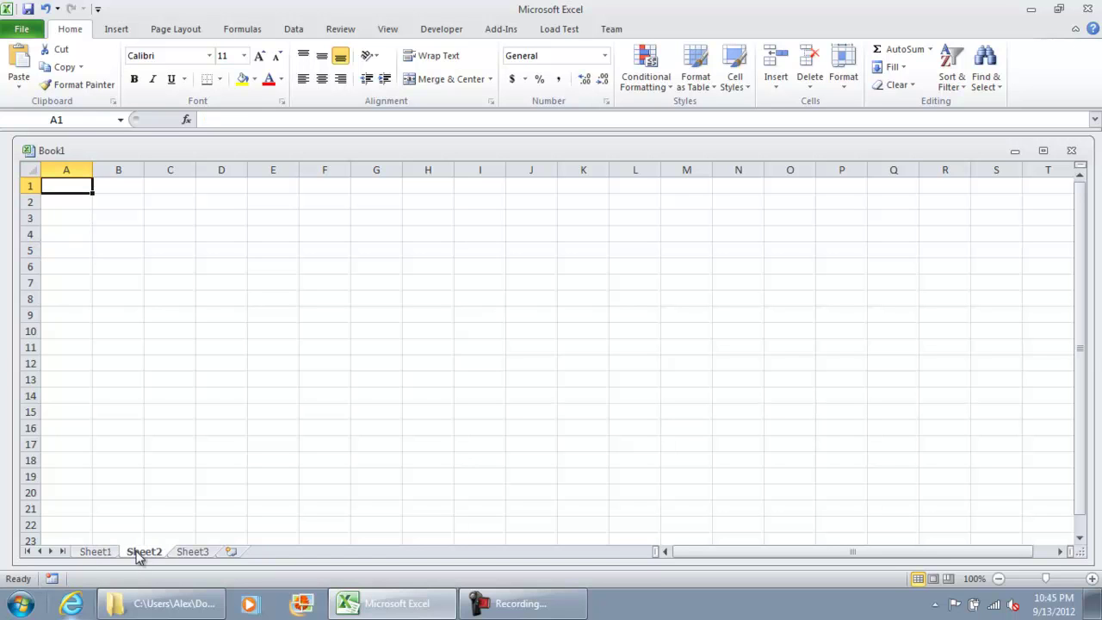
{"action": "key", "text": "ctrl+Page_Down"}
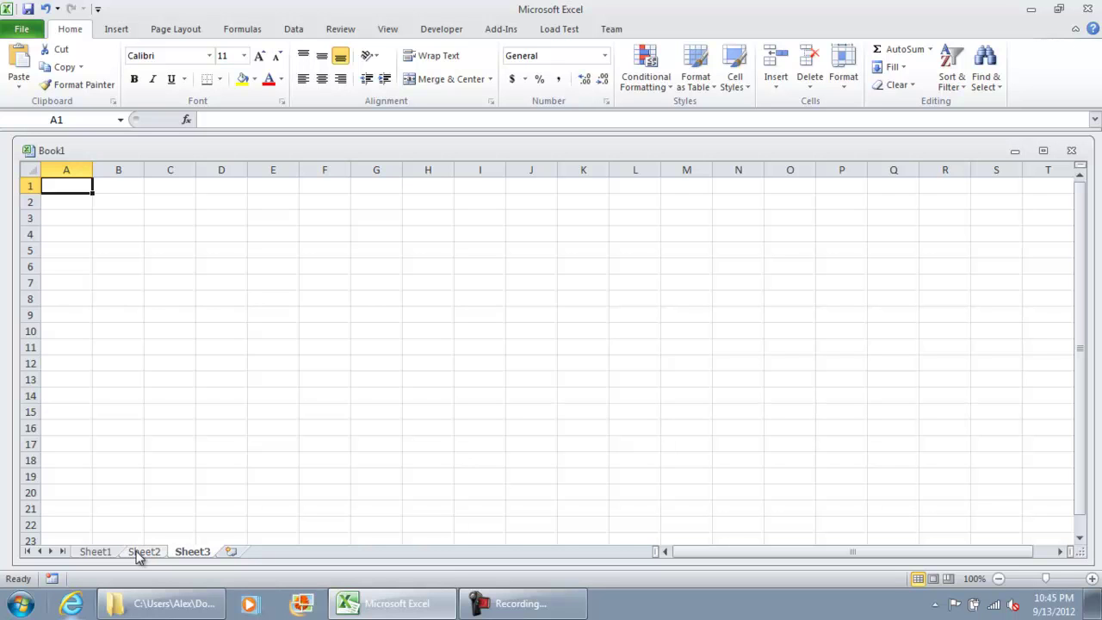
{"action": "key", "text": "ctrl+Page_Up"}
{"action": "key", "text": "ctrl+Page_Up"}
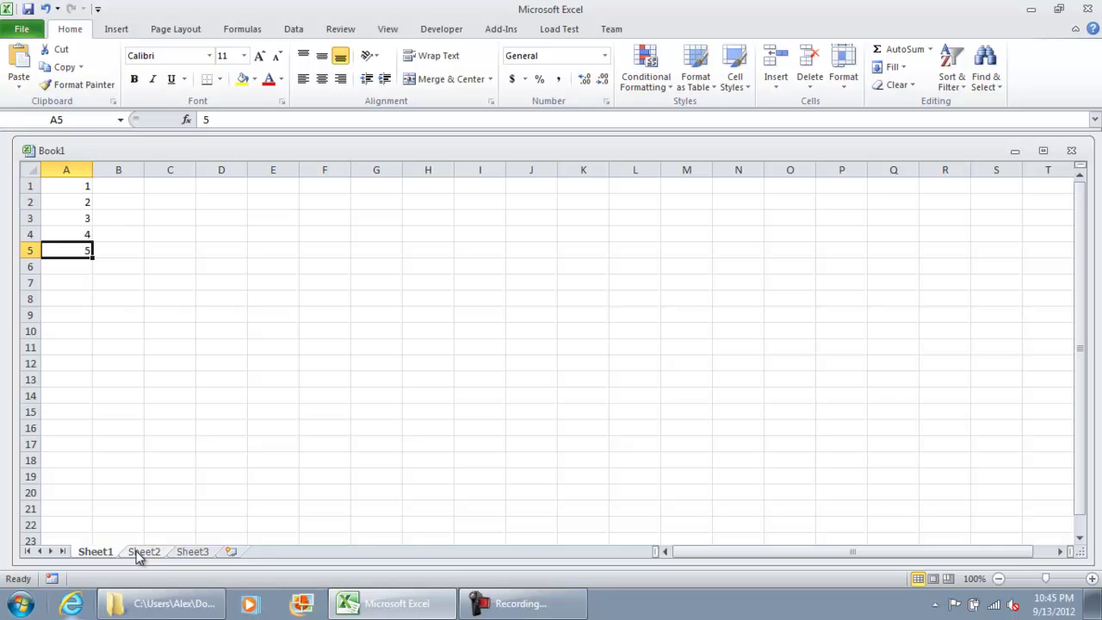